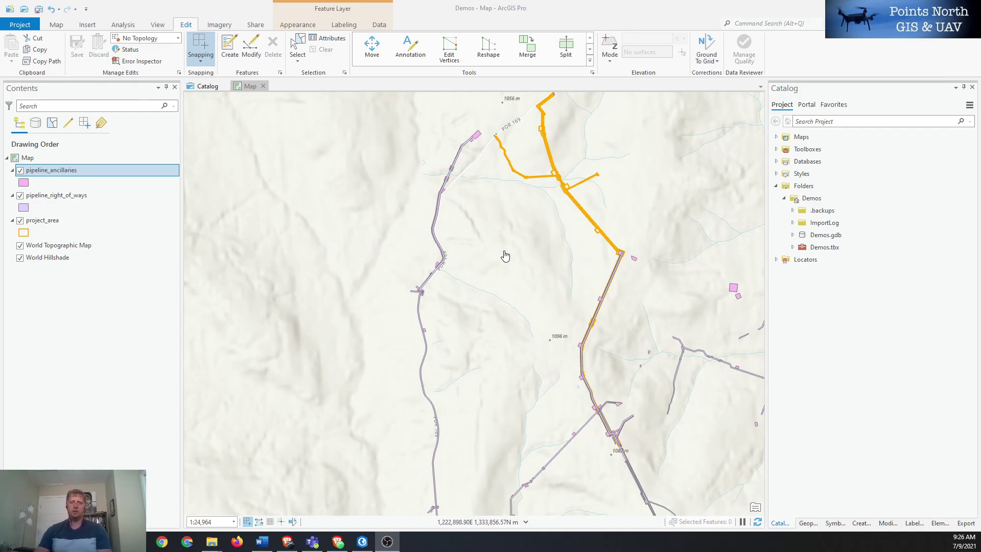
Frame the pipelines and set pipeline_ancillaries as the only selectable layer.
left_click_drag(558, 210, 491, 252)
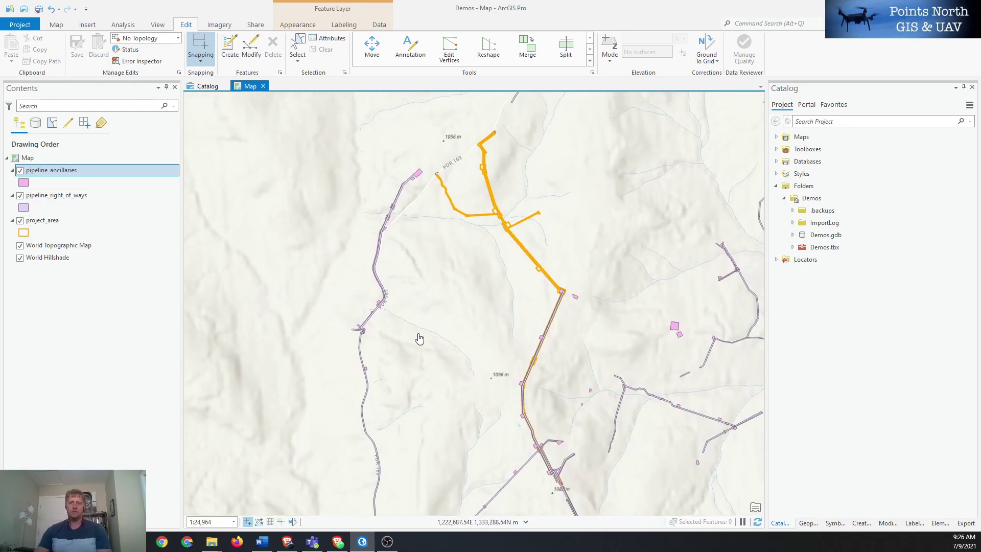
left_click_drag(389, 381, 460, 346)
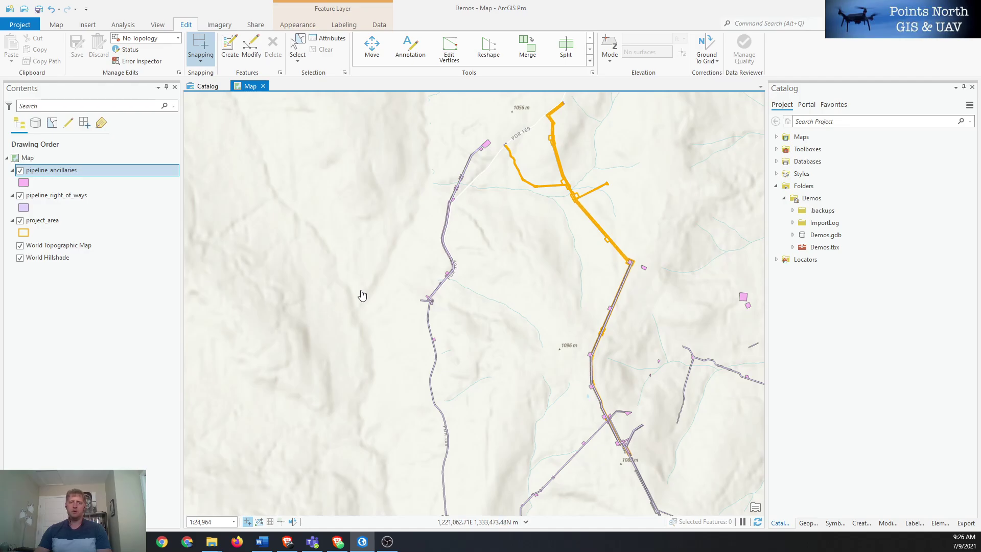
left_click_drag(406, 346, 414, 329)
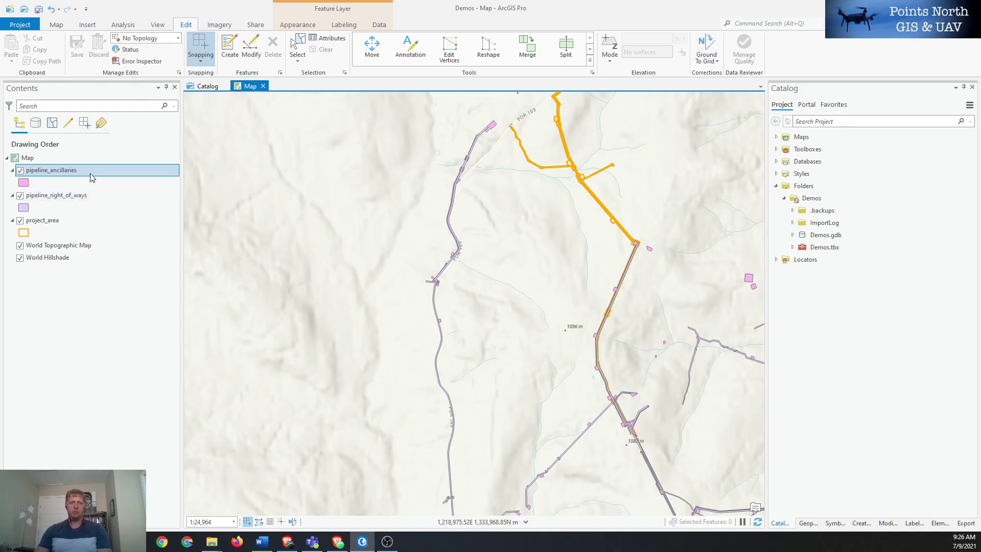
left_click(103, 196)
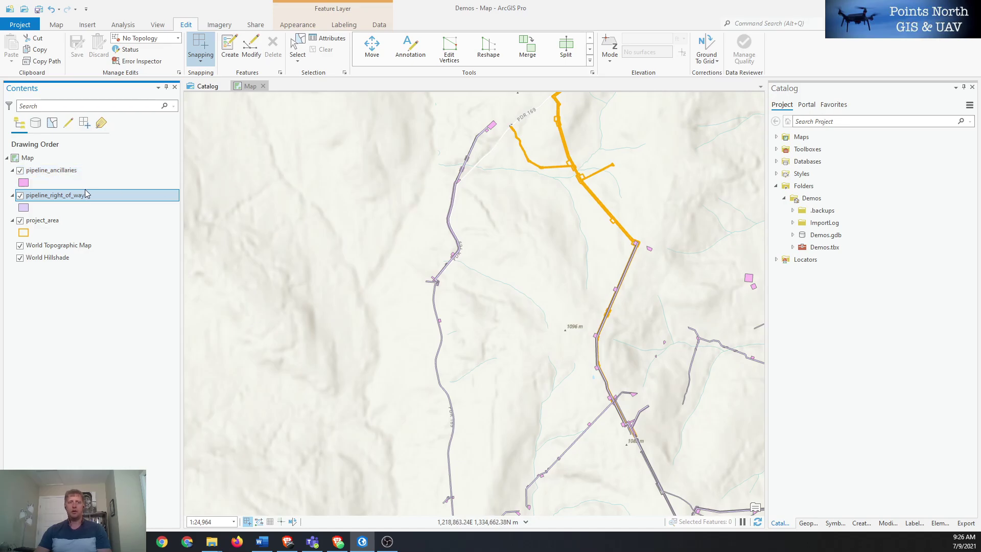
right_click(72, 173)
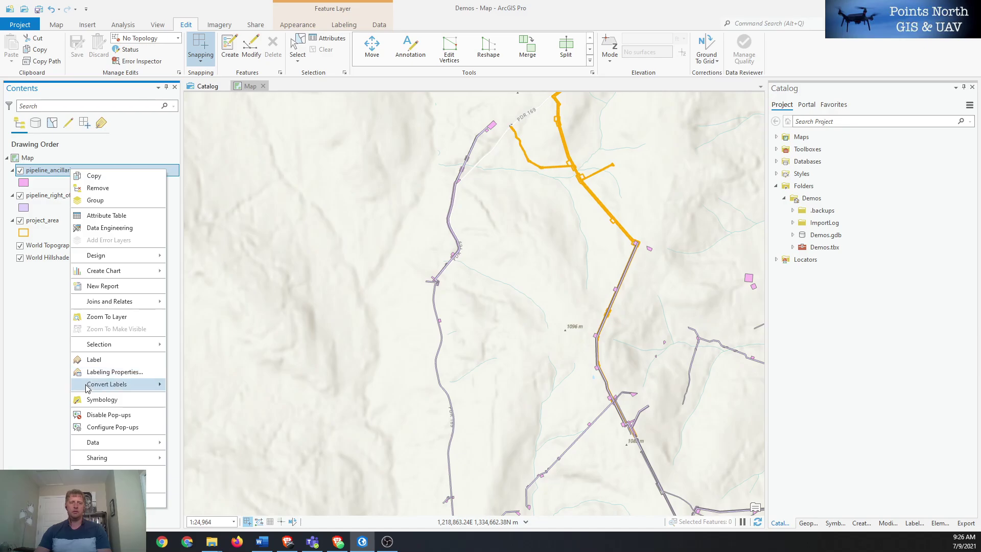
mouse_move(104, 385)
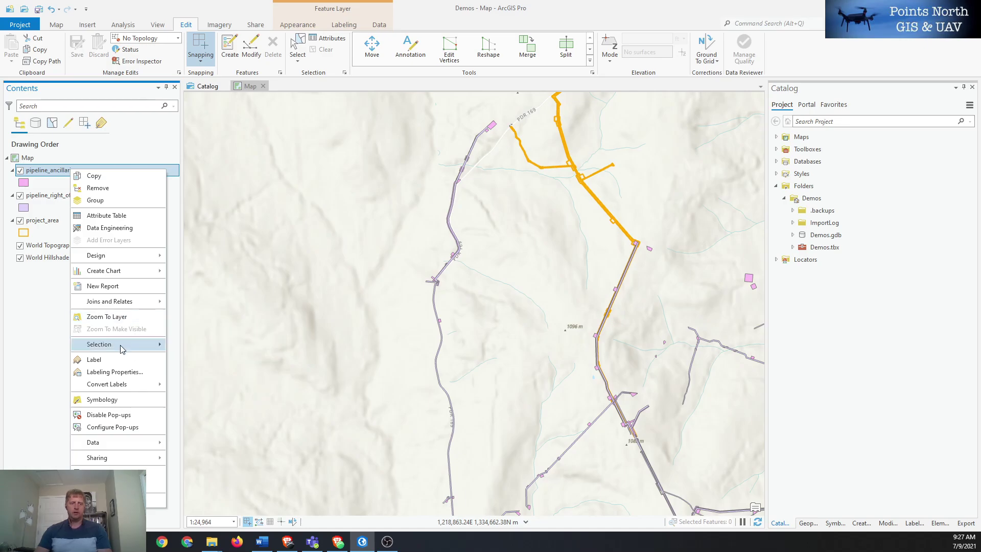
mouse_move(122, 347)
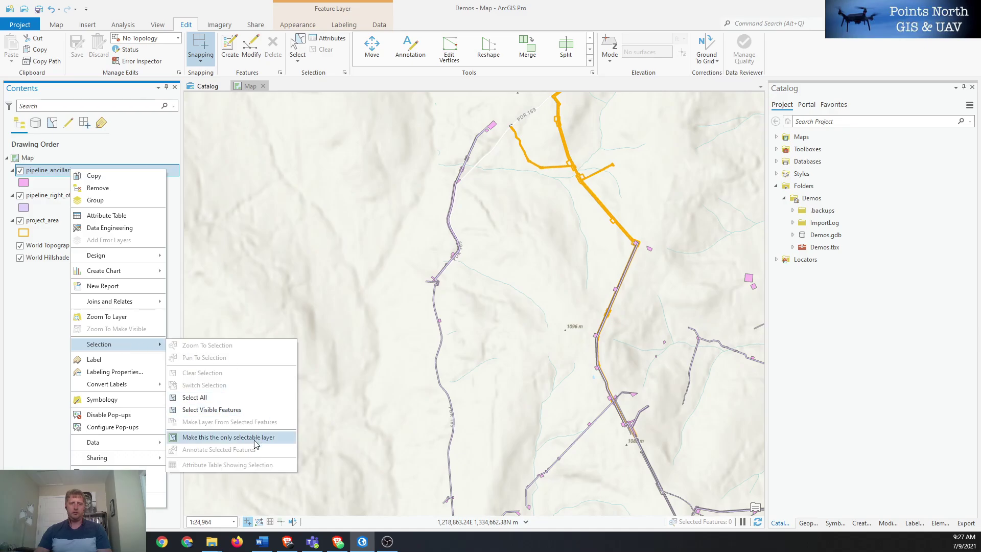
left_click(254, 438)
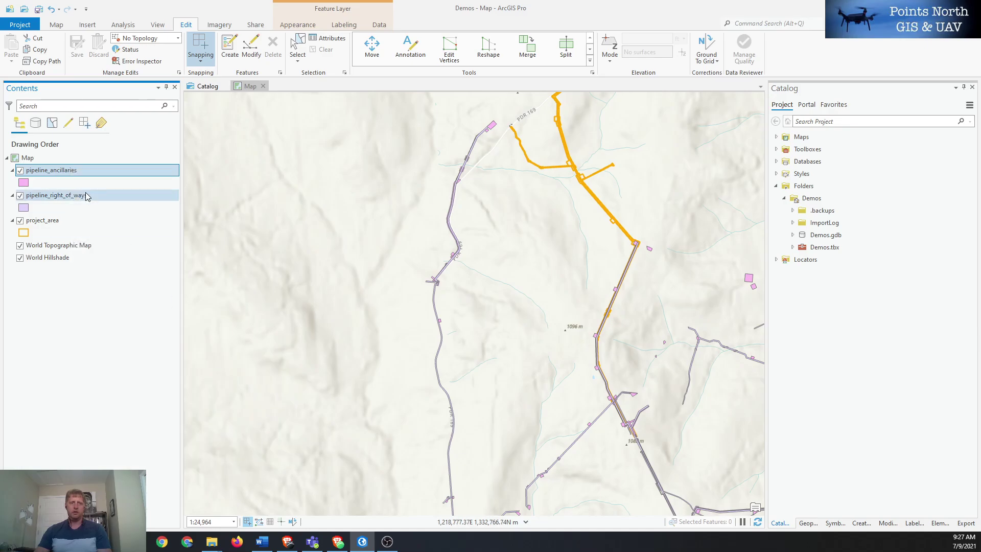
left_click(57, 25)
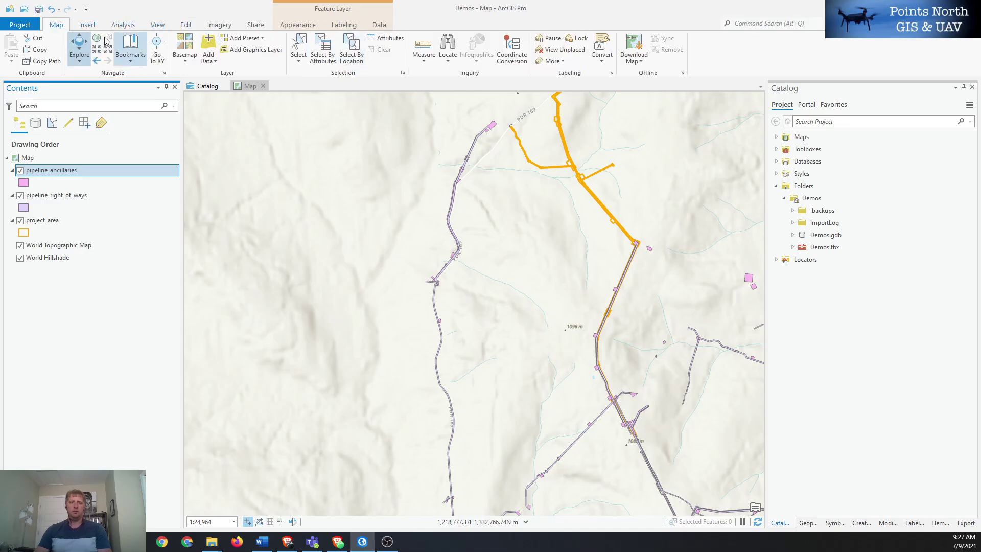
Rectangle-select the western pipeline's ancillary features, clearing and reselecting to get 25.
left_click(298, 50)
left_click_drag(361, 122, 551, 429)
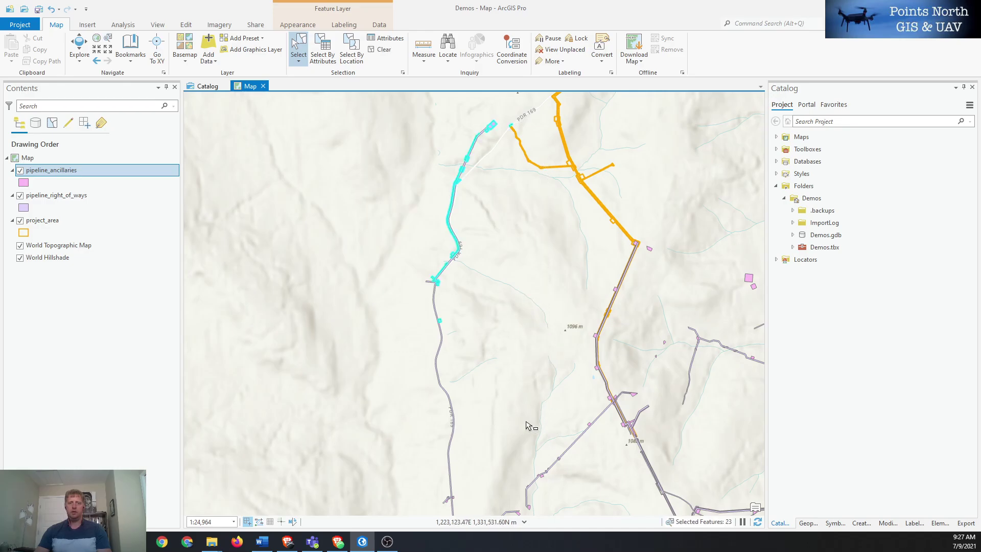
left_click_drag(495, 506, 407, 100)
mouse_move(487, 503)
left_mouse_down()
mouse_move(373, 231)
mouse_move(356, 108)
mouse_move(484, 198)
mouse_move(501, 392)
mouse_move(492, 506)
left_mouse_up()
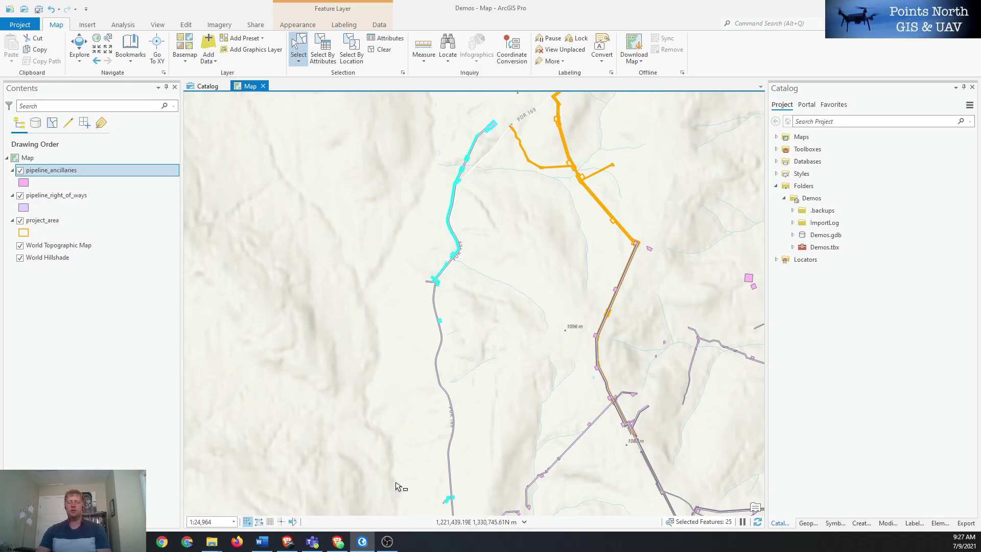
left_click(378, 50)
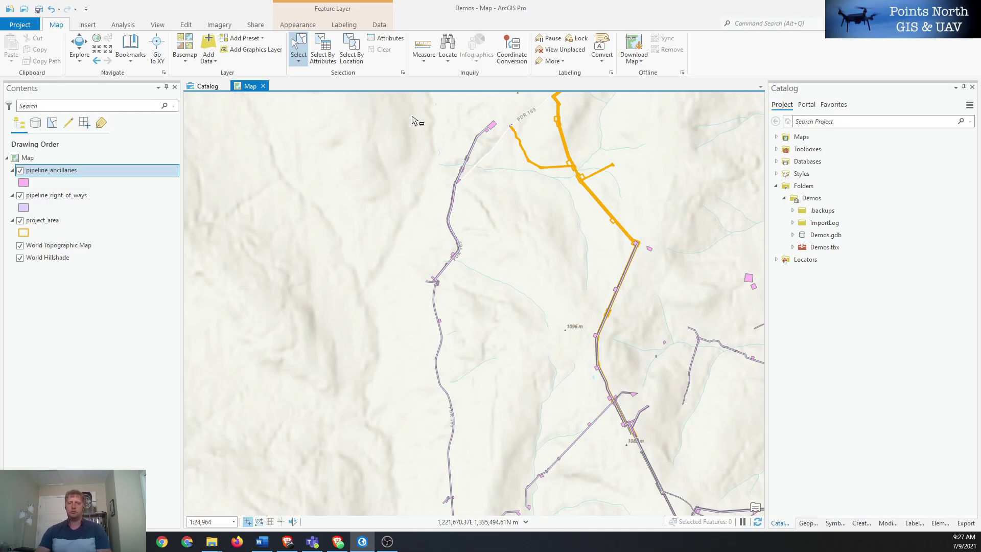
left_click_drag(388, 106, 508, 507)
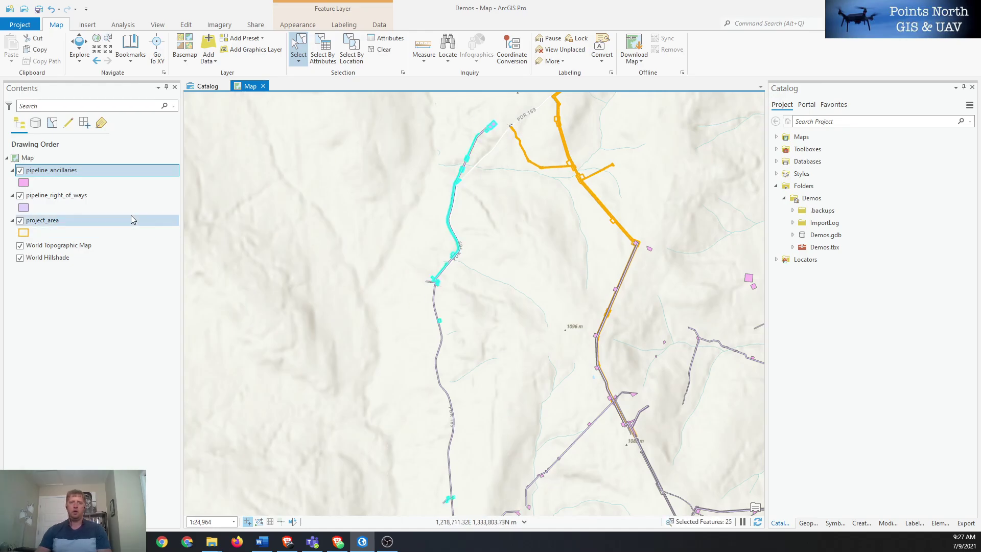
Open pipeline_ancillaries' attribute table filtered to the 25 selected of 94,802 records.
left_click(59, 175)
right_click(60, 176)
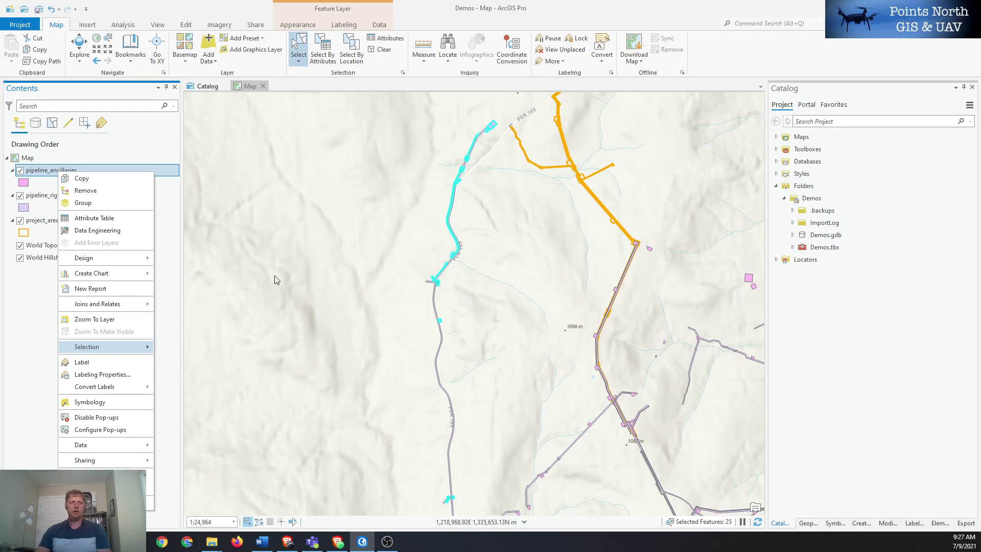
left_click(106, 223)
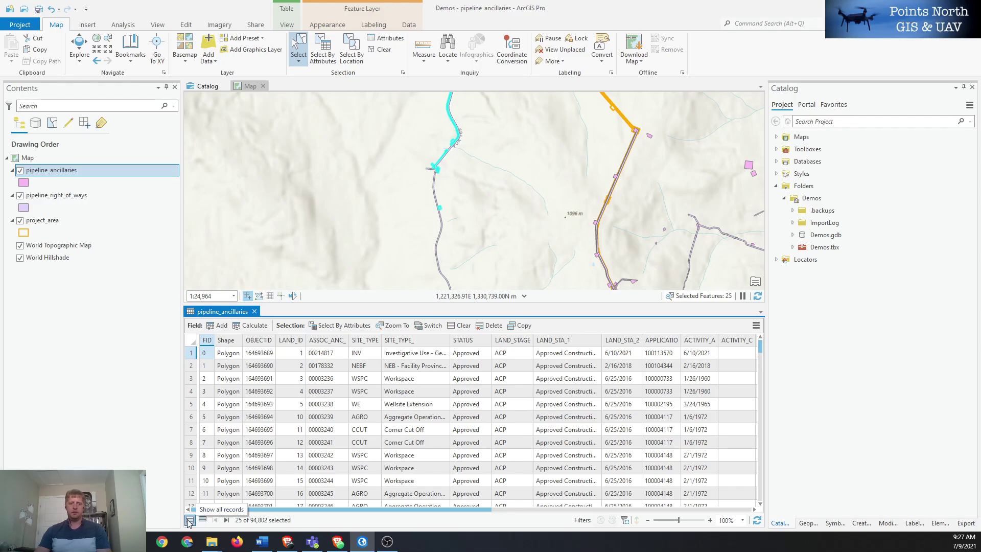
left_click(203, 521)
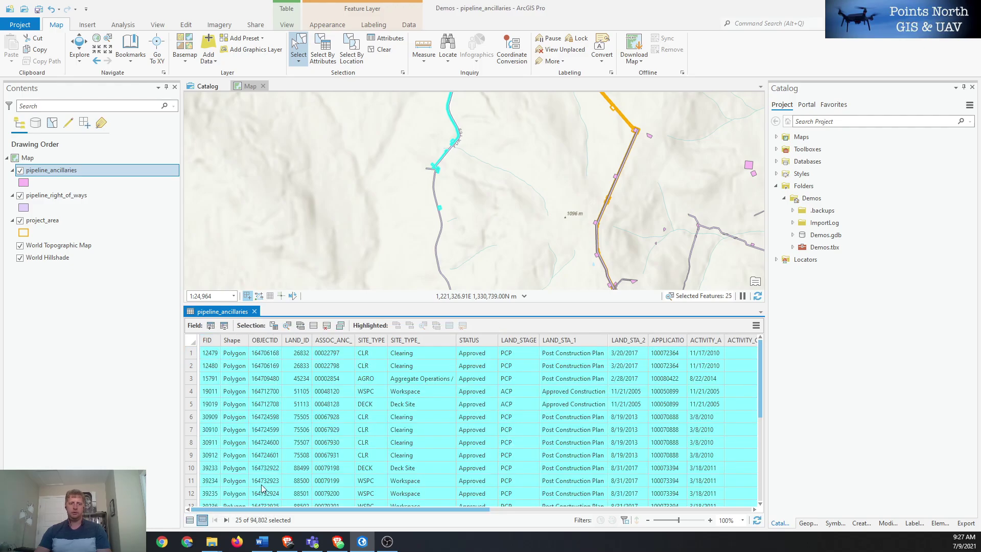
mouse_move(761, 360)
left_mouse_down()
mouse_move(764, 436)
mouse_move(758, 359)
left_mouse_up()
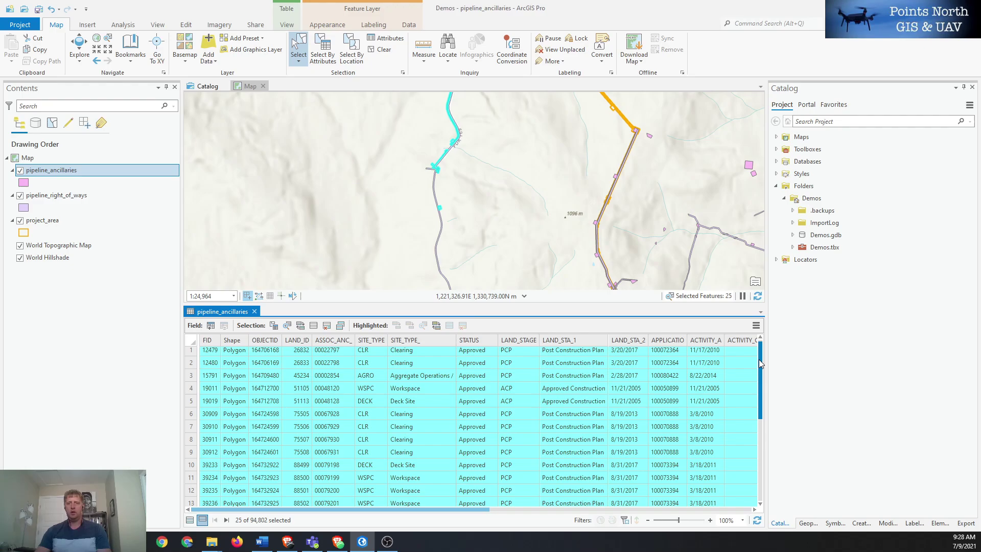
Launch Export Features for pipeline_ancillaries from its Data menu.
right_click(70, 170)
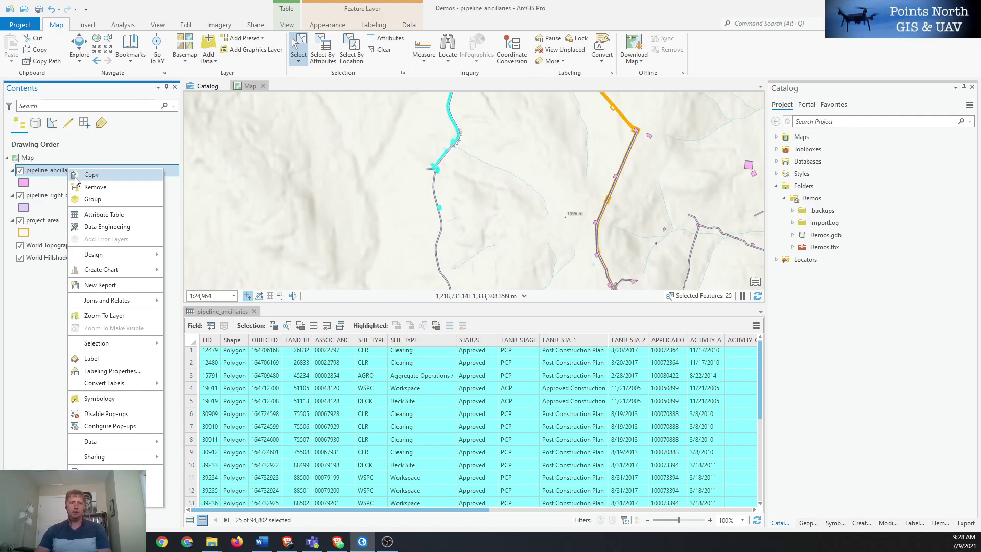
mouse_move(134, 443)
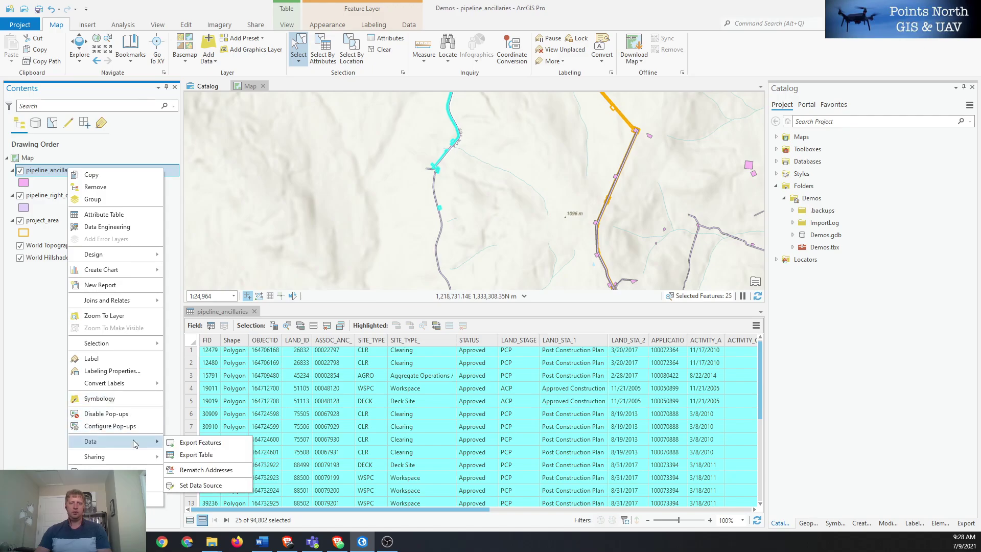
left_click(199, 442)
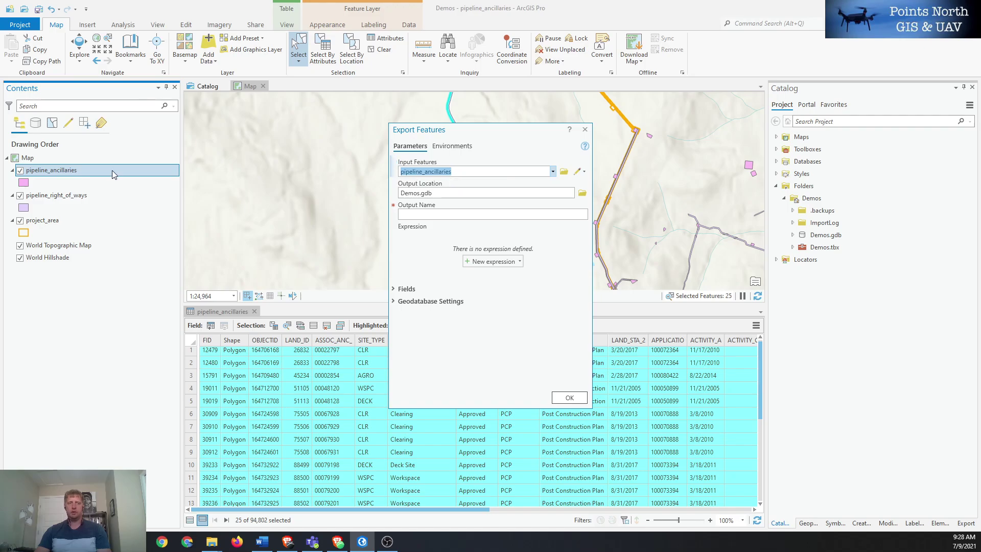
Export the 25 selected features to share_ancillaries_01.shp in the Demos folder.
left_click(582, 192)
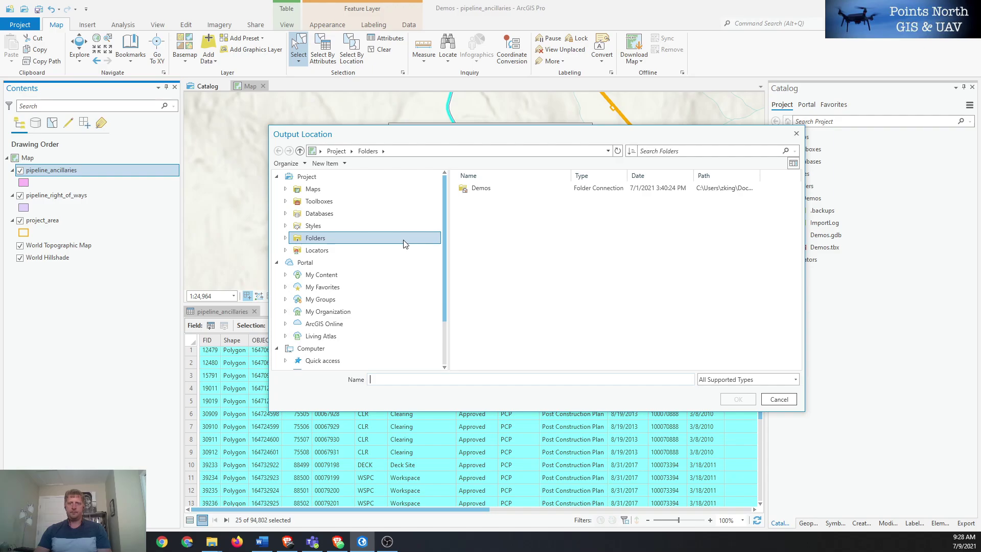
double_click(496, 193)
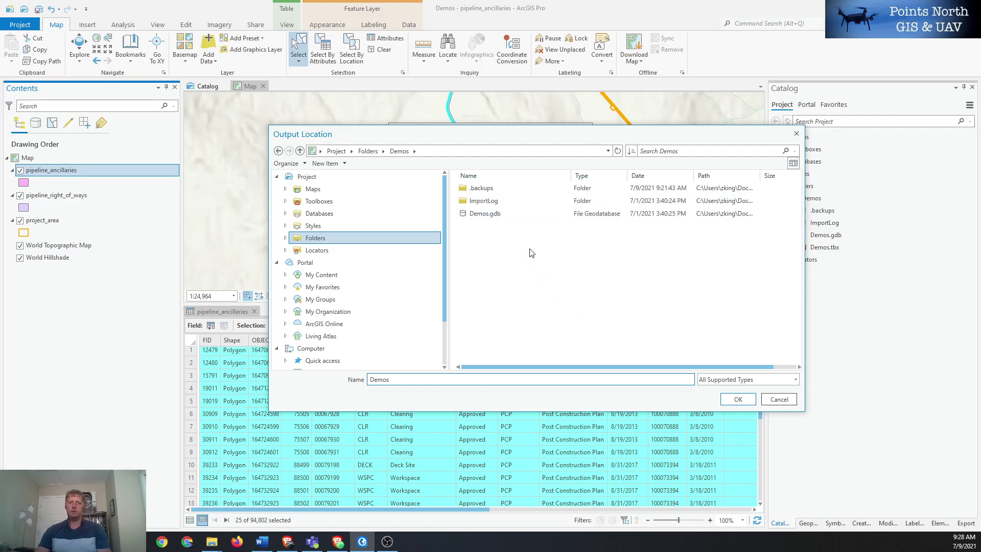
left_click(368, 151)
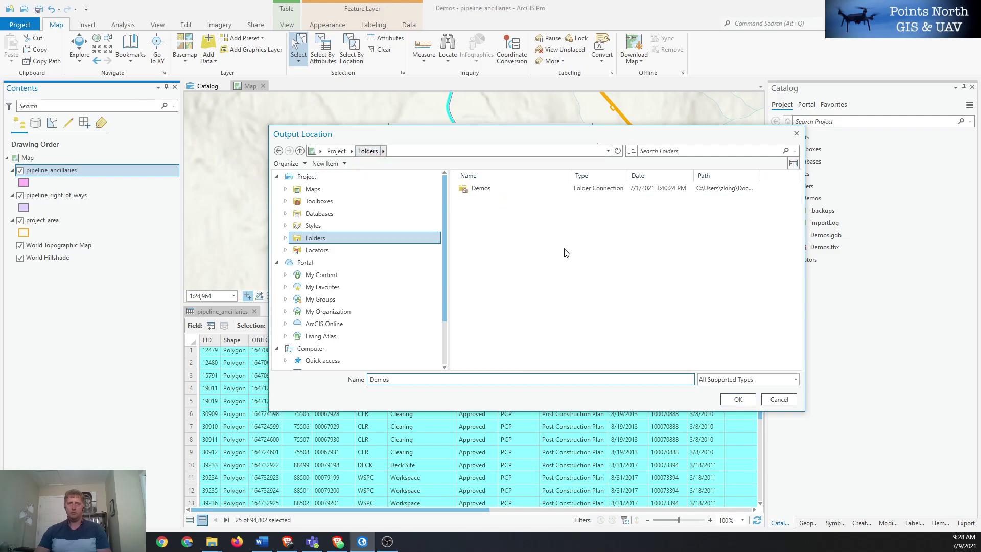
left_click(467, 188)
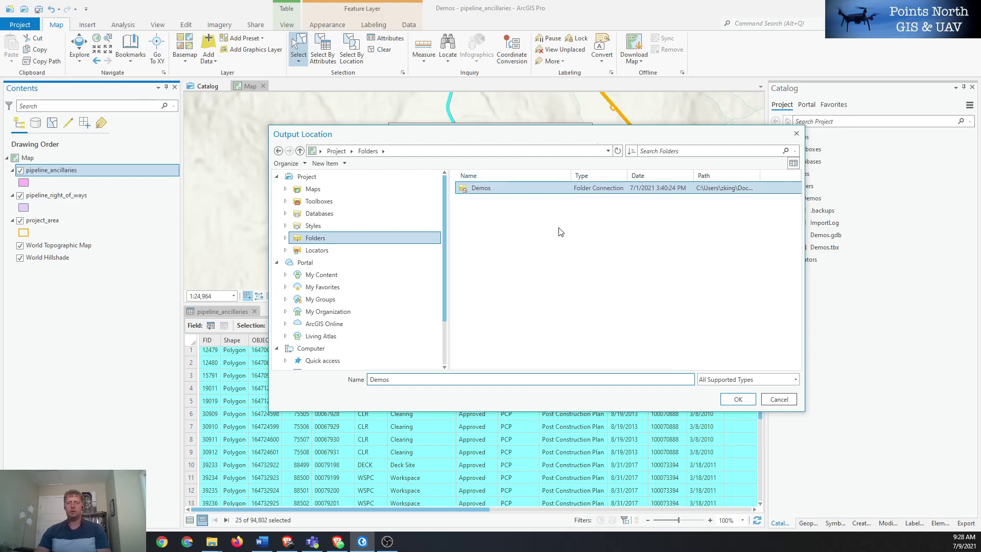
left_click(745, 399)
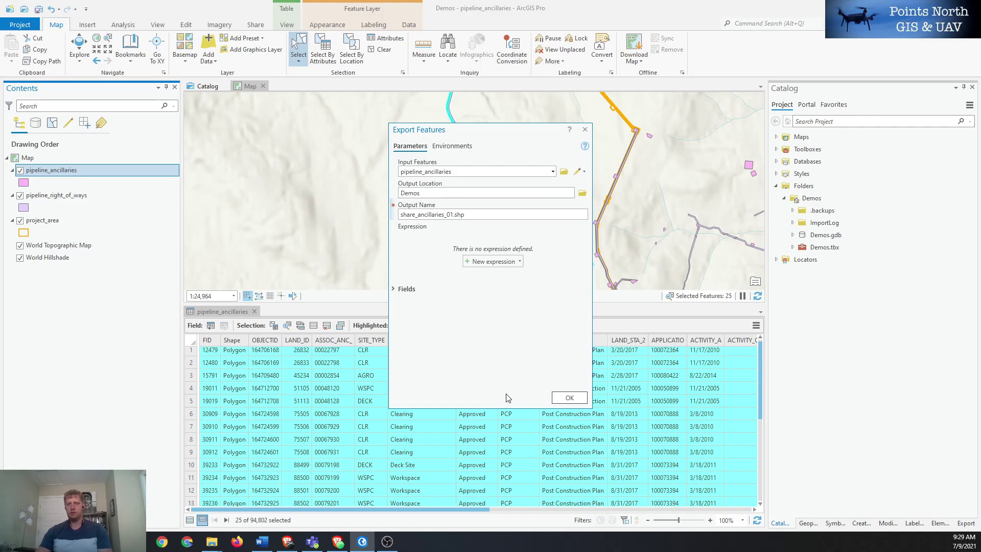
left_click(569, 398)
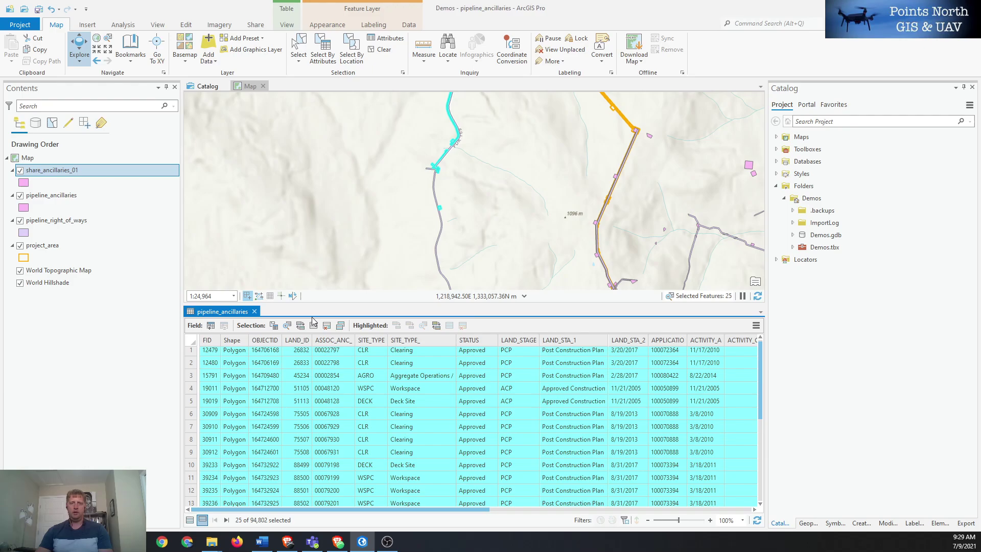
Close the table, hide pipeline_ancillaries and pipeline_right_of_ways, and zoom to share_ancillaries_01.
left_click(254, 311)
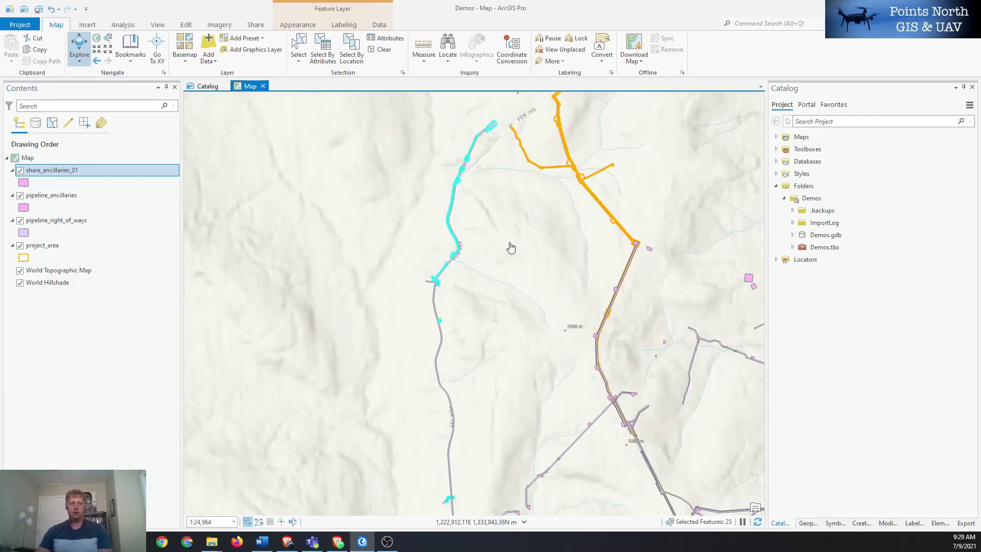
left_click_drag(506, 243, 469, 323)
left_click(20, 195)
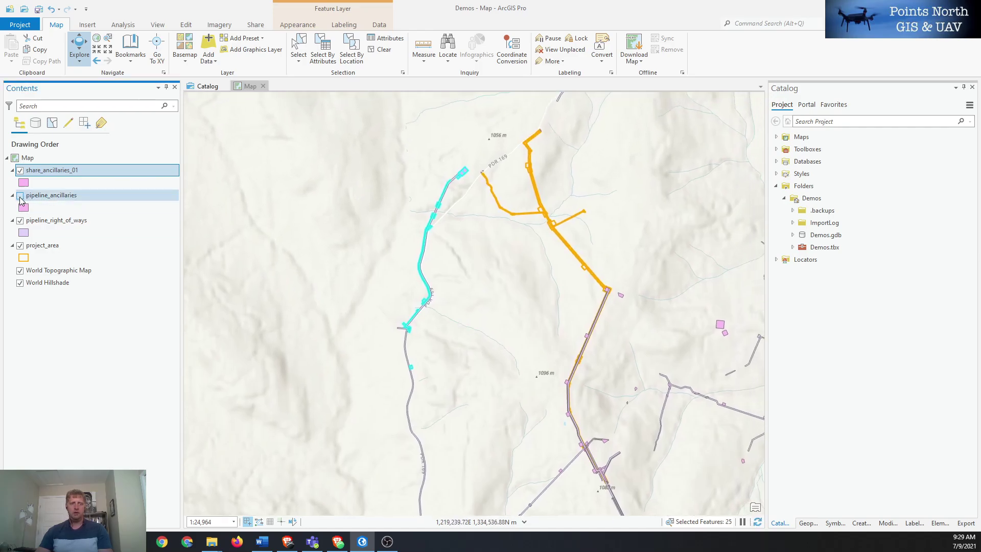
left_click(19, 220)
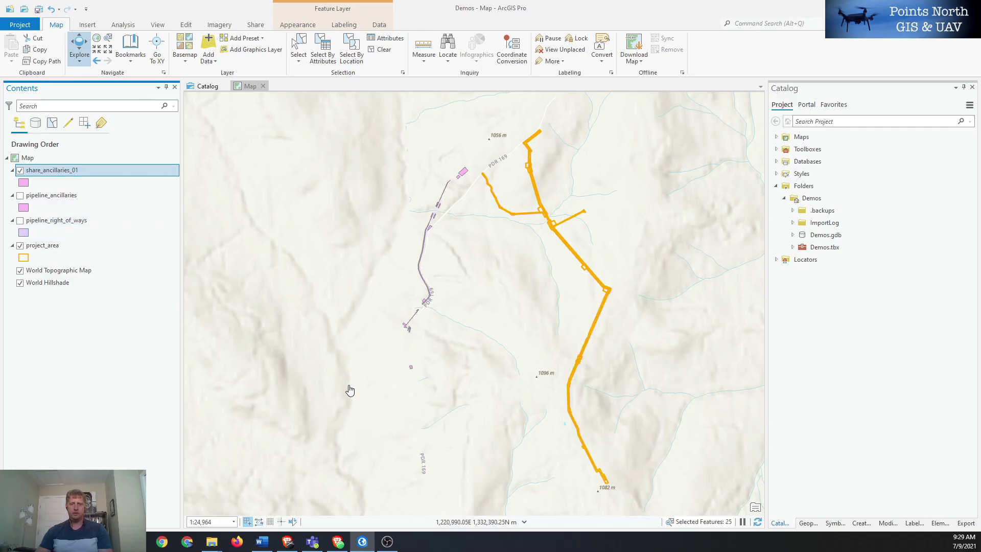
left_click_drag(391, 220, 419, 248)
scroll(460, 243, "up", 2)
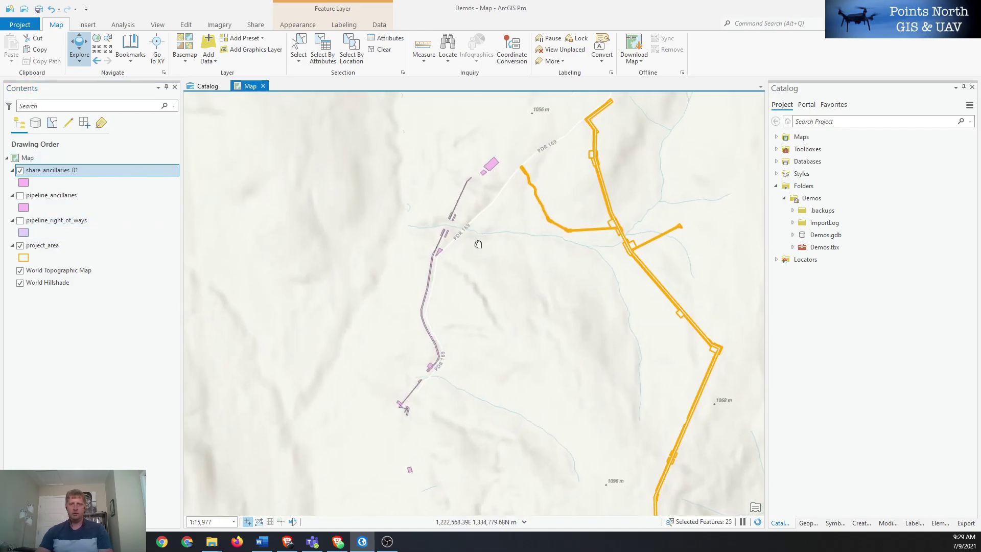
scroll(457, 306, "up", 2)
left_click_drag(509, 181, 517, 255)
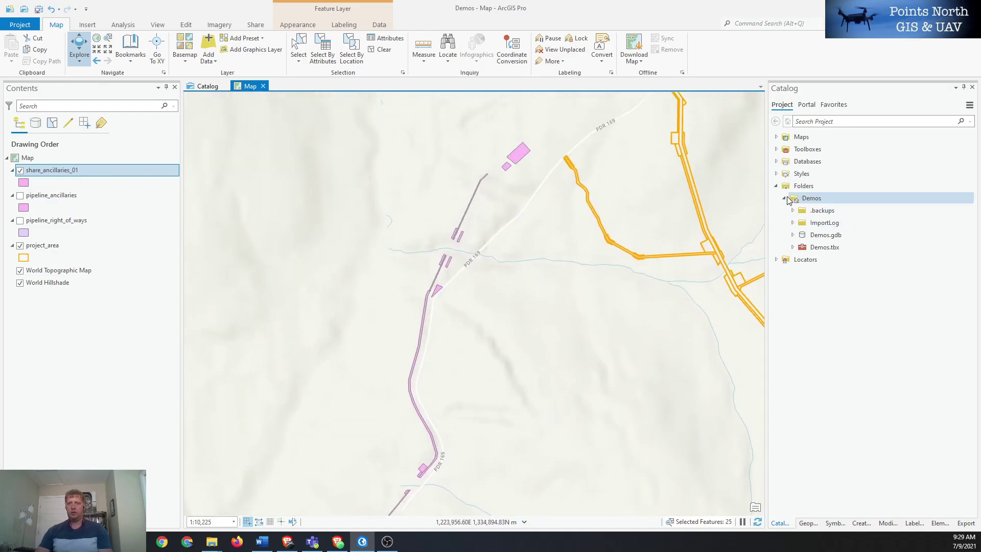
Refresh the Demos folder in Catalog so share_ancillaries_01.shp appears beside Demos.gdb.
double_click(799, 200)
double_click(799, 201)
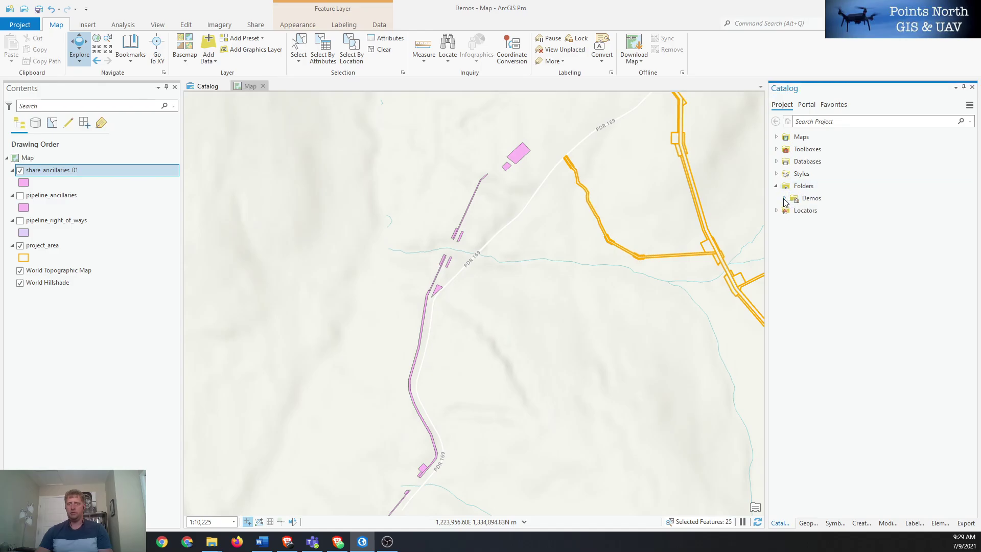
right_click(812, 202)
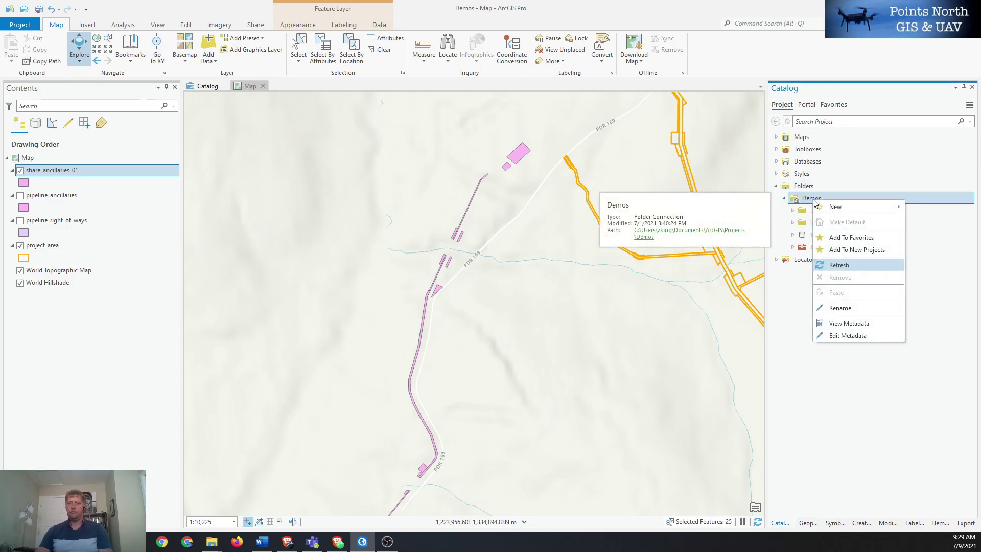
left_click(839, 264)
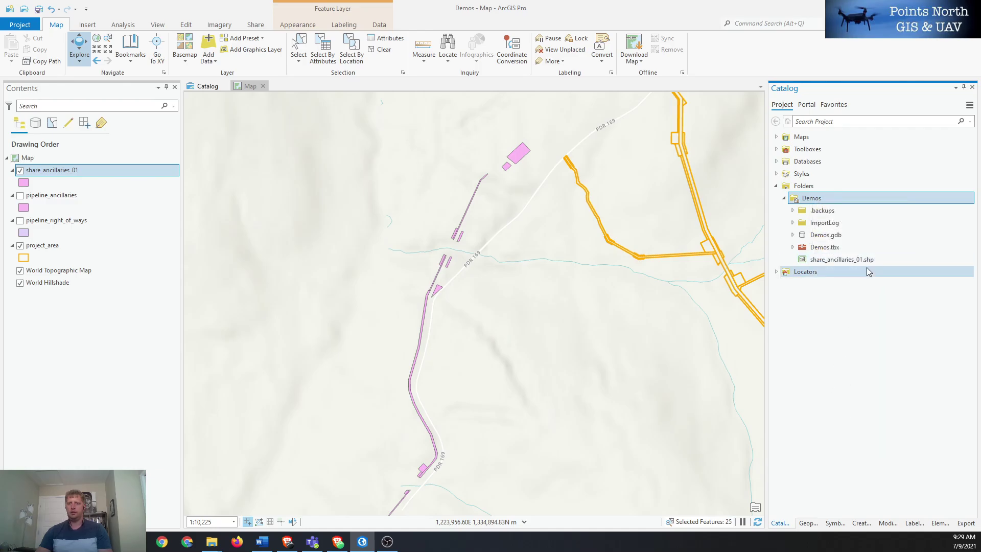
mouse_move(851, 266)
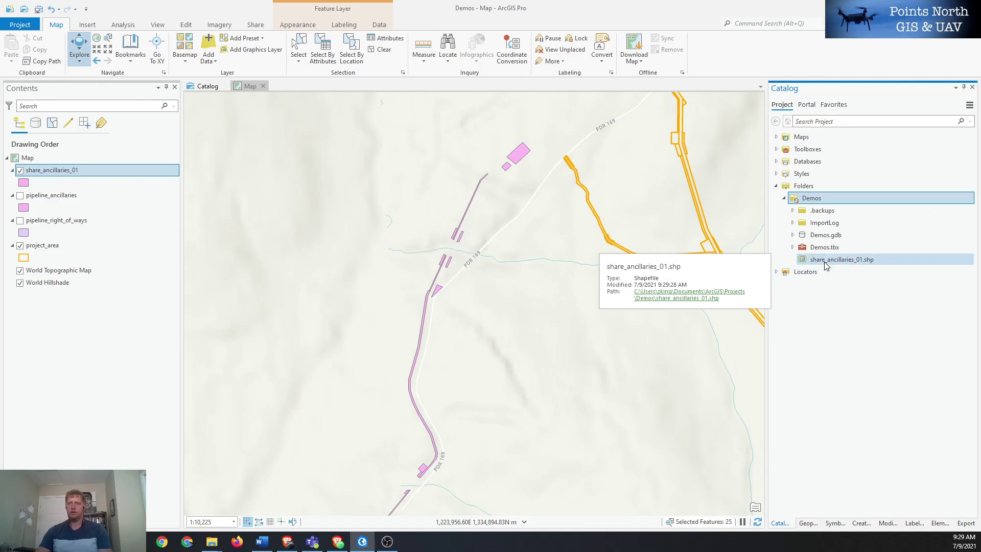
right_click(817, 202)
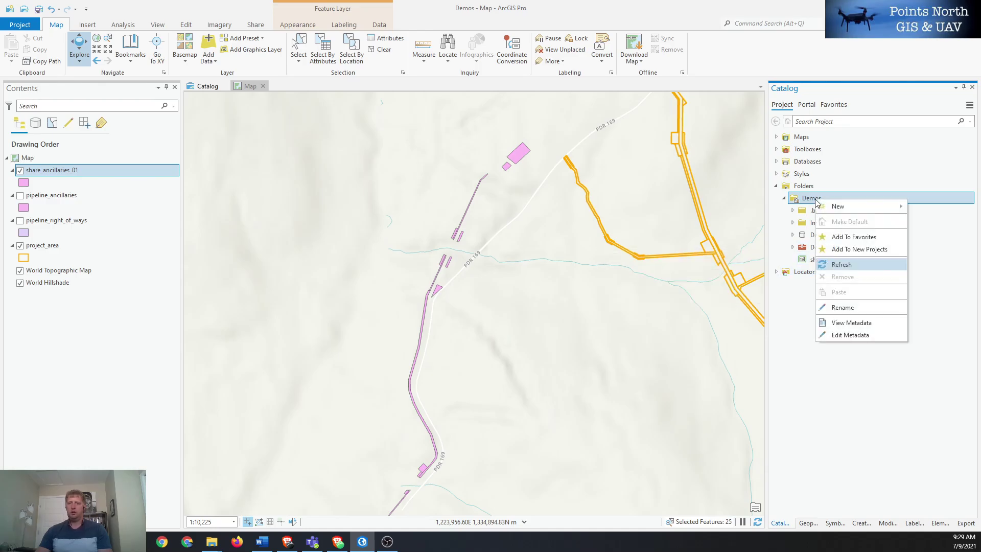
left_click(816, 199)
mouse_move(829, 198)
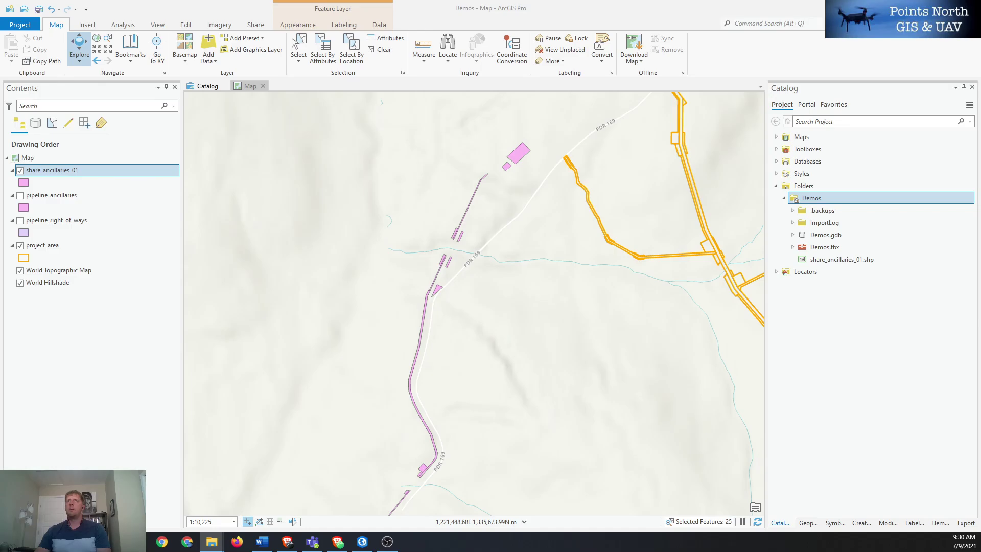
Remove share_ancillaries_01 from the map and view the 14-item Demos folder in File Explorer.
left_click(212, 542)
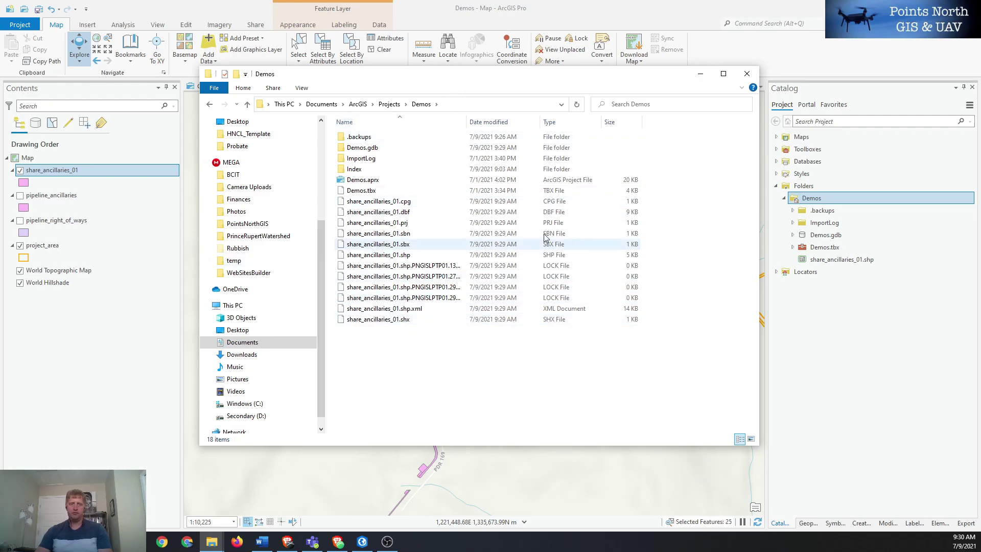
right_click(62, 169)
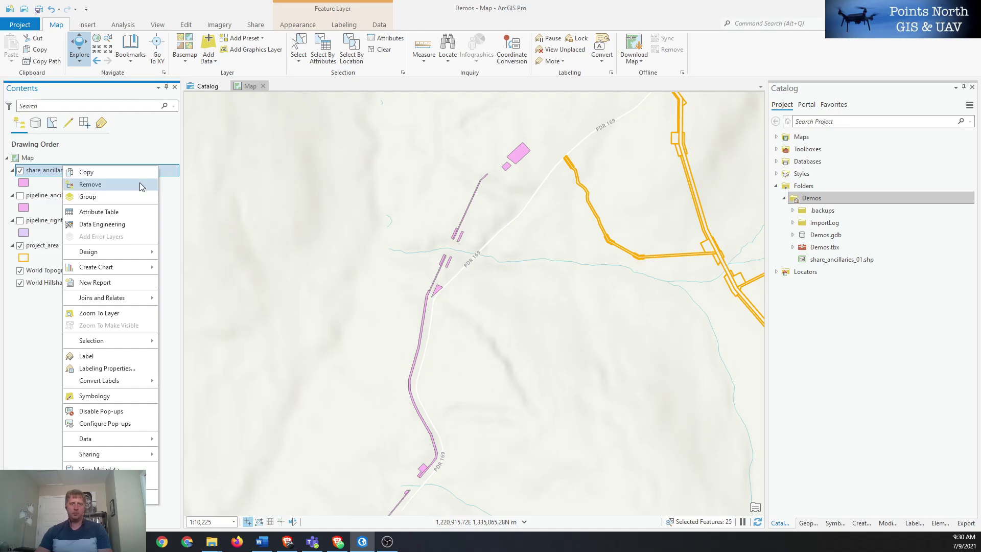
left_click(105, 188)
key("alt+Tab")
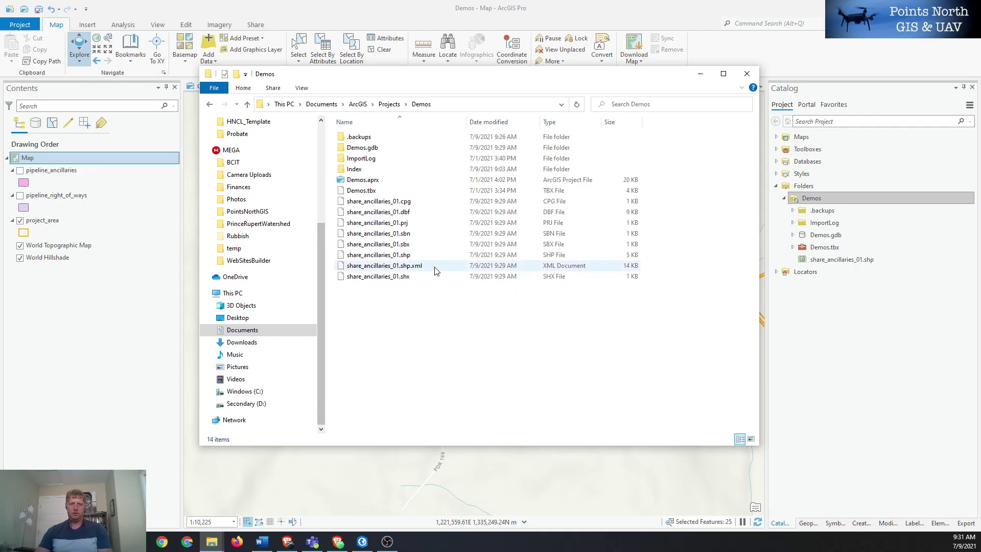
Compress the eight share_ancillaries_01 files into share_ancillaries_01.zip with the default name.
left_click(391, 204)
left_click(380, 279, "shift")
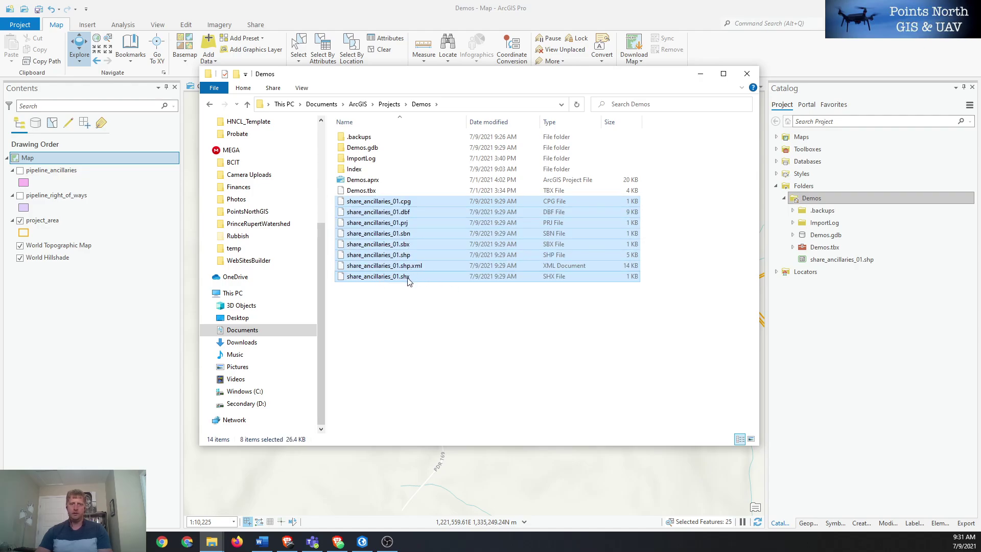
right_click(380, 240)
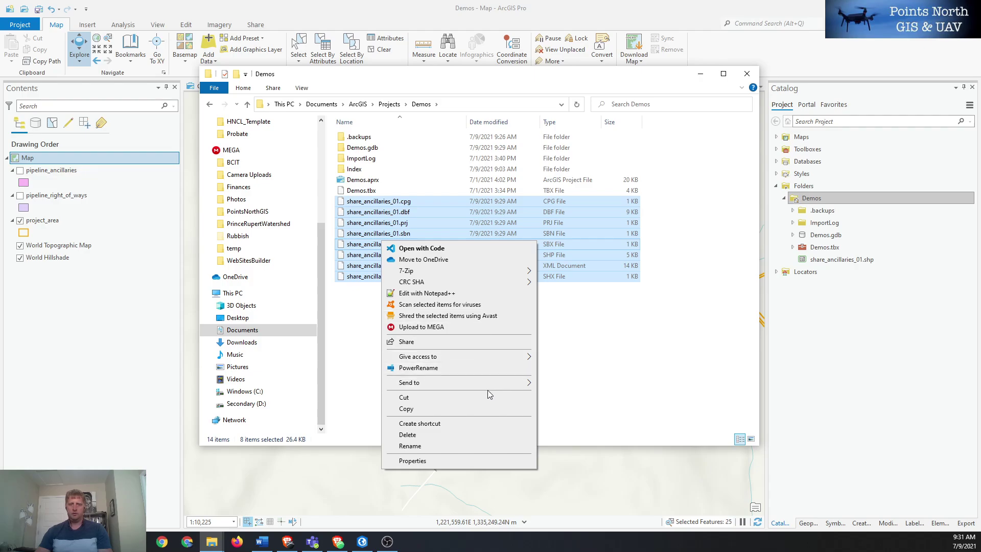
mouse_move(496, 389)
left_click(588, 394)
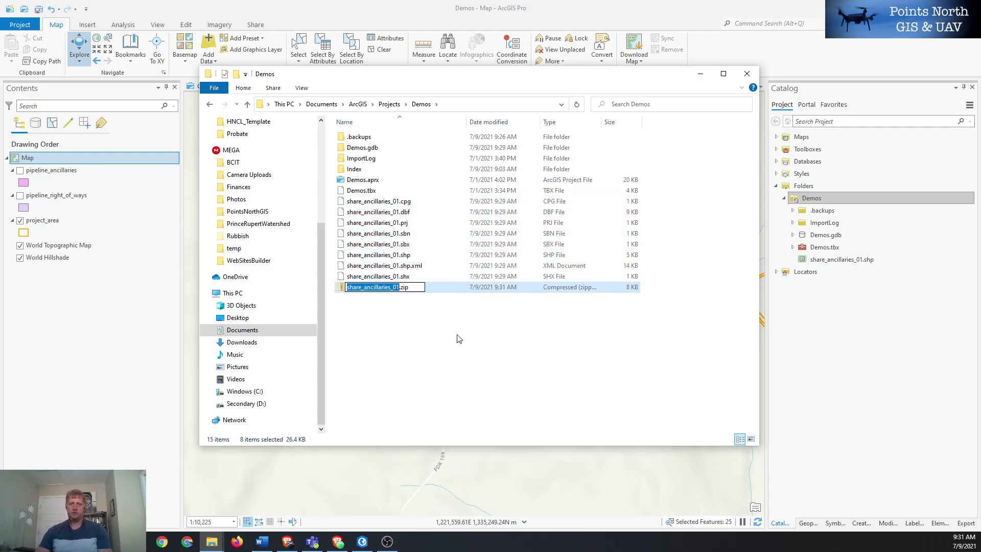
key("Return")
left_click(508, 353)
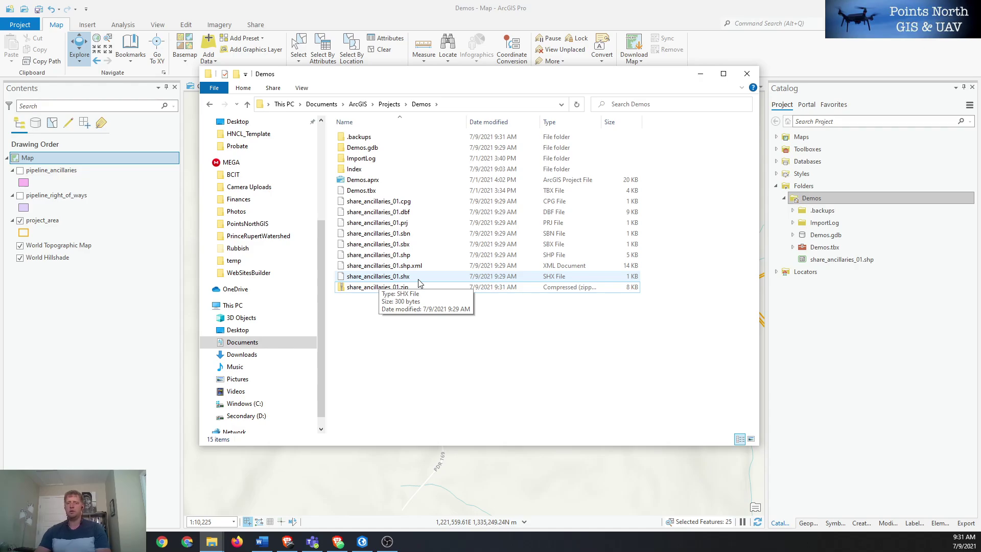
left_click(525, 409)
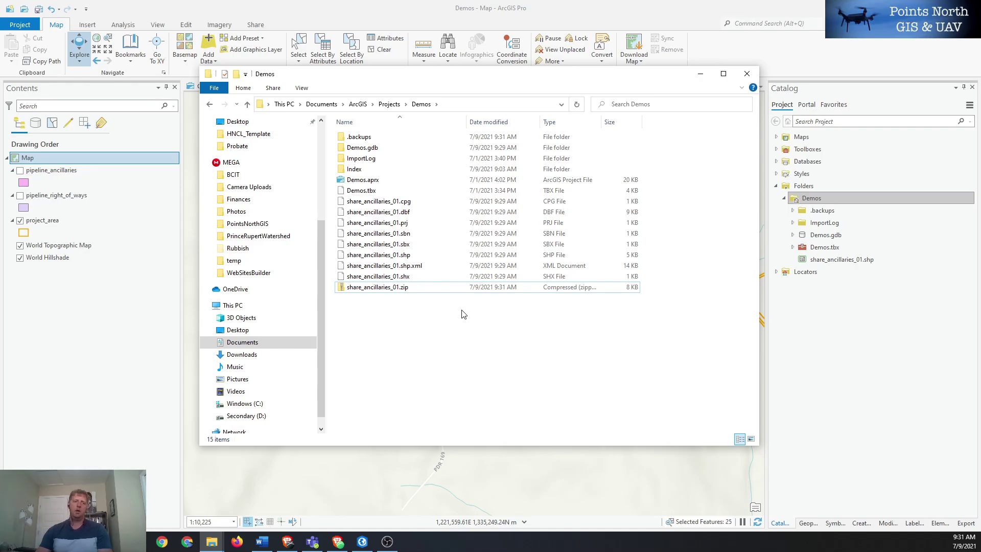
Back in ArcGIS Pro, check pipeline_ancillaries so it displays on the map again.
left_click(72, 401)
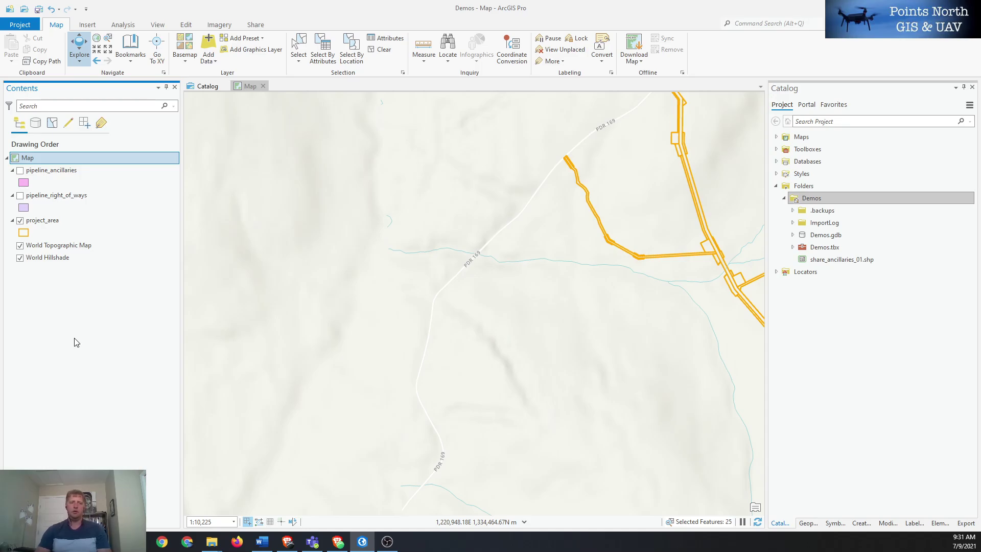
left_click(21, 170)
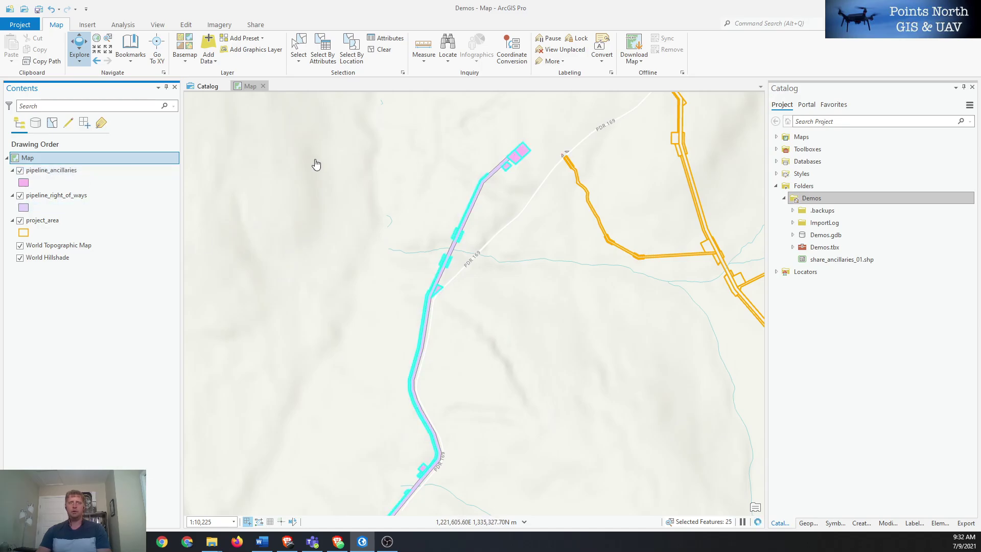